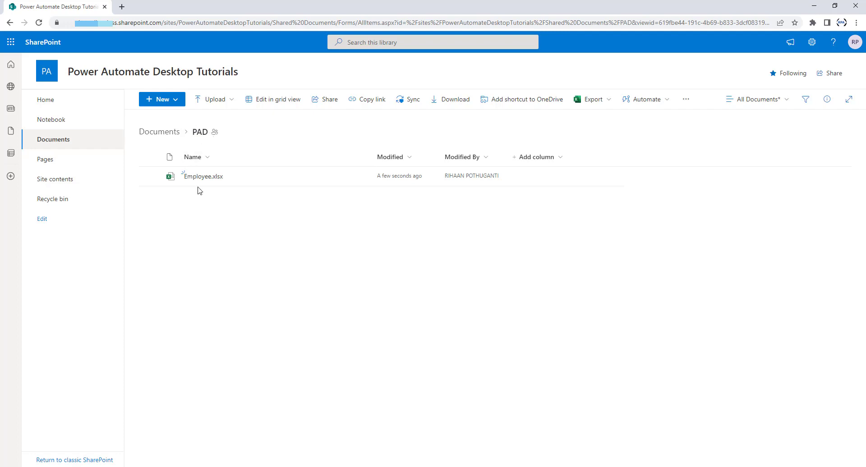
Open Employee.xlsx from the SharePoint PAD folder in Excel for the web.
mouse_move(203, 182)
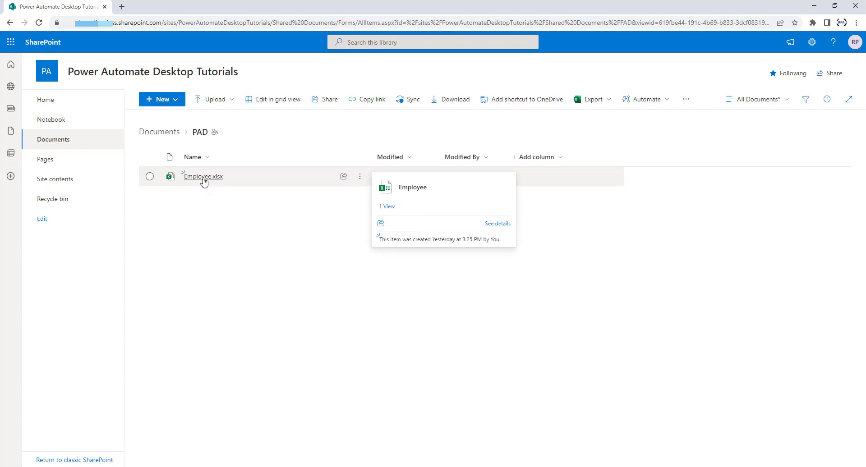
left_click(203, 176)
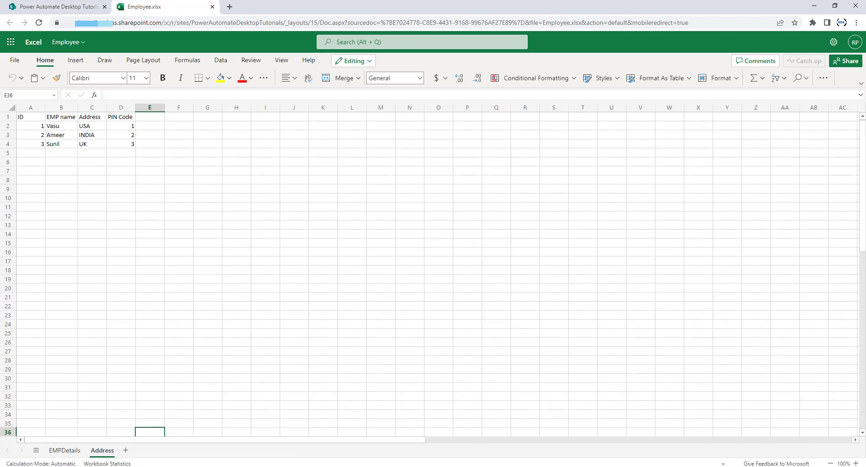
Leave the Address sheet in Excel Online and return to the Power Automate flow designer.
left_click(99, 466)
left_click(127, 450)
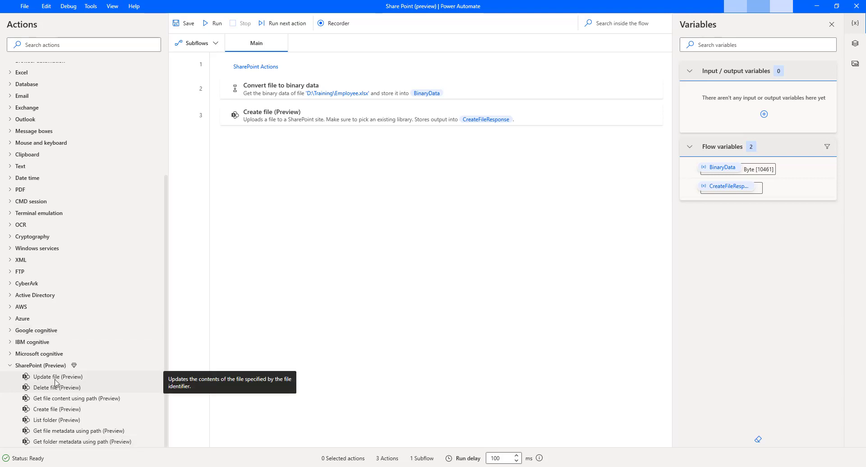
Drag SharePoint's Update file (Preview) into the flow as step 4, below Create file.
left_click_drag(55, 381, 330, 213)
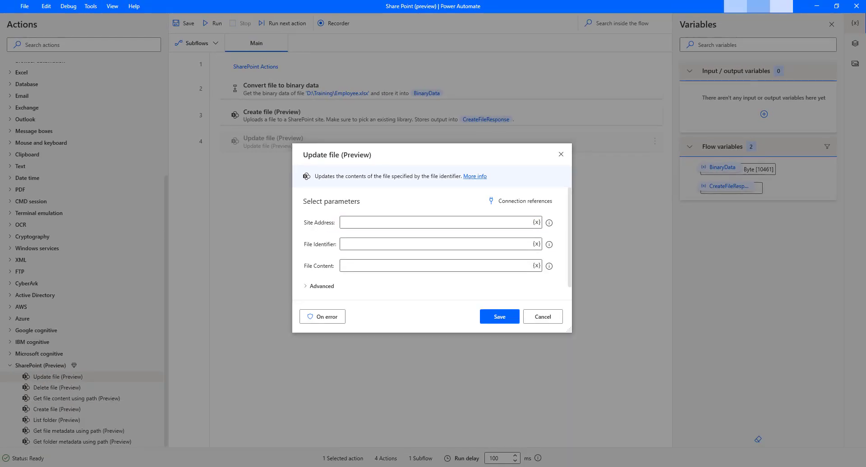
Copy the SharePoint URL up to /sites/PowerAutomateDesktopTutorials and paste it into Site Address.
key("alt+Tab")
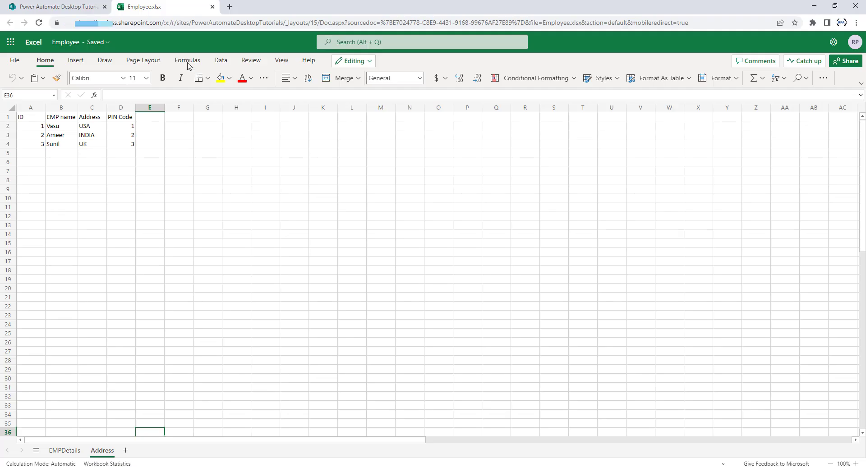
left_click(66, 6)
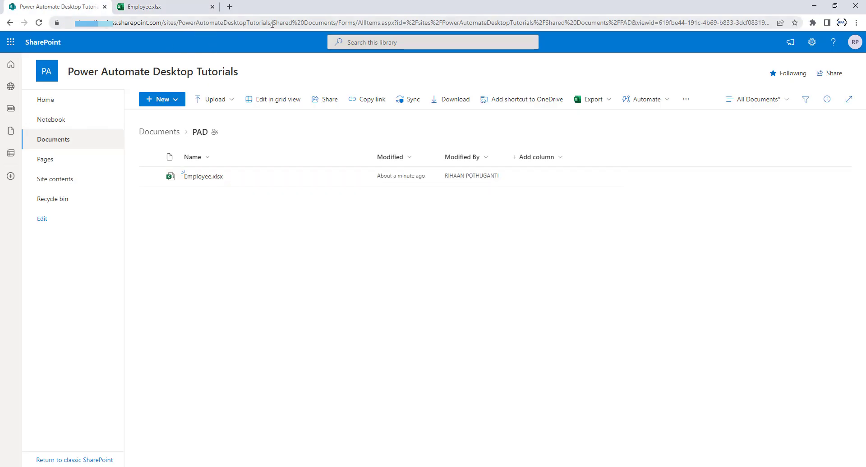
left_click_drag(272, 23, 50, 22)
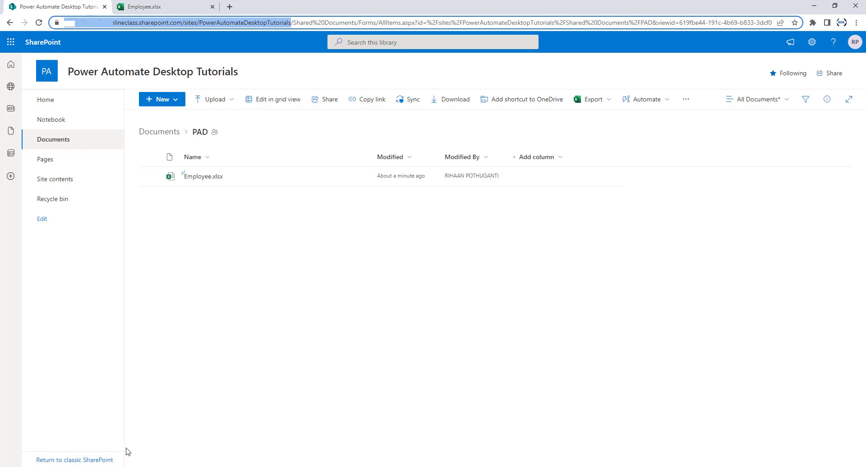
left_click(100, 466)
left_click(148, 439)
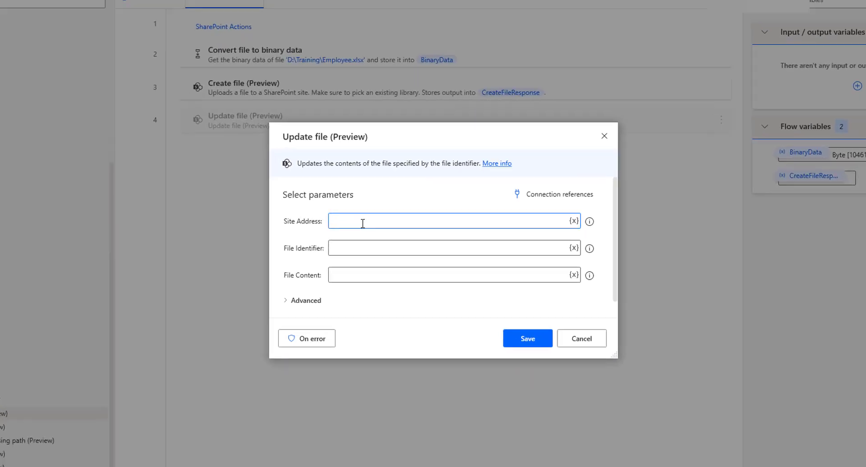
key("ctrl+v")
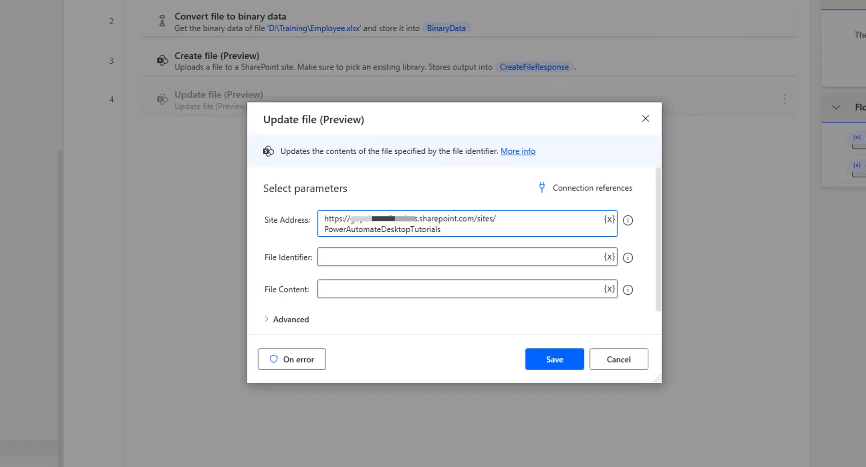
Switch back to the SharePoint PAD folder listing Employee.xlsx in Chrome.
left_click(76, 435)
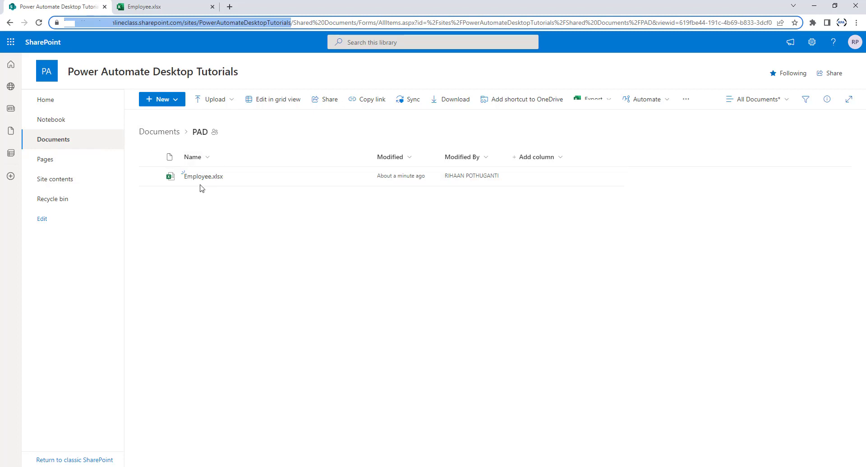
Confirm that Employee.xlsx sits in Documents > PAD in the SharePoint library.
mouse_move(204, 184)
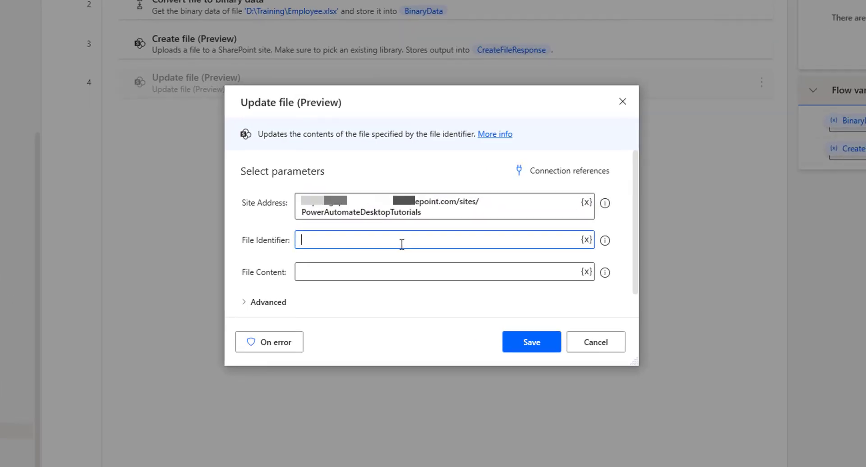
Enter /shared documents/PAD/Employee.xlsx as the File Identifier.
type("/")
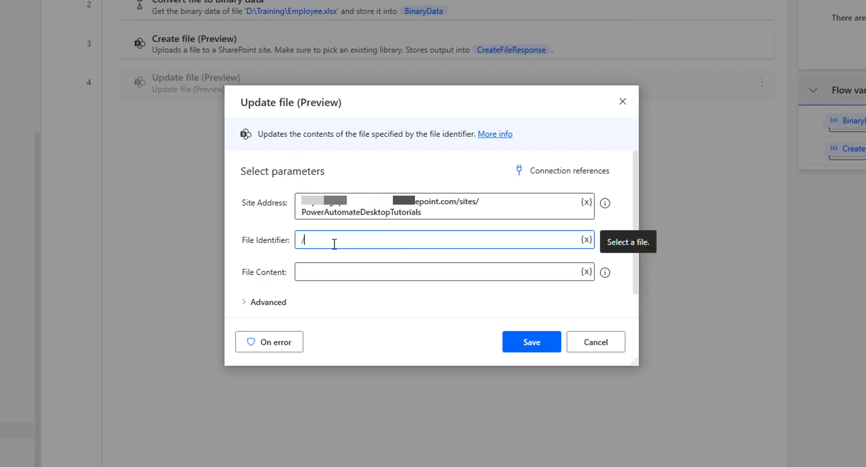
type("shared")
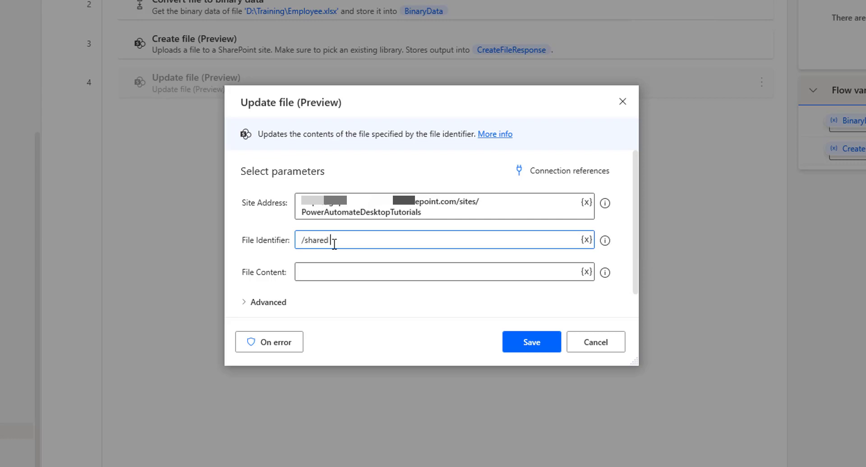
type(" documents/PAD/Employ")
type("ee.xlsx")
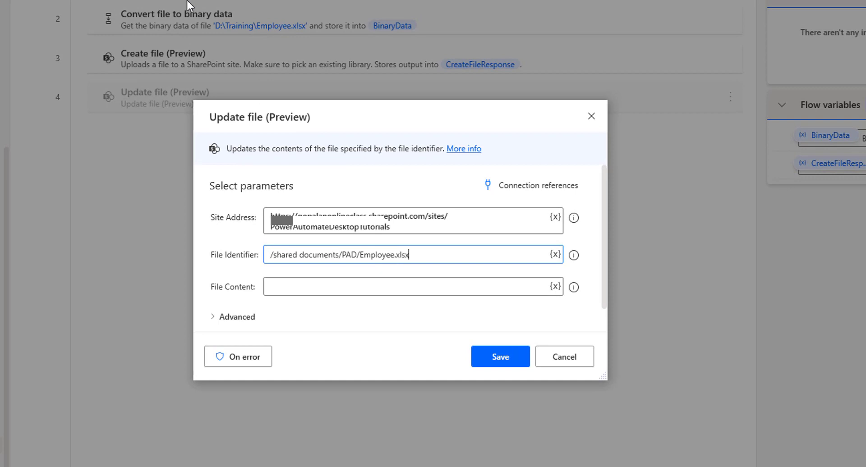
left_click(557, 290)
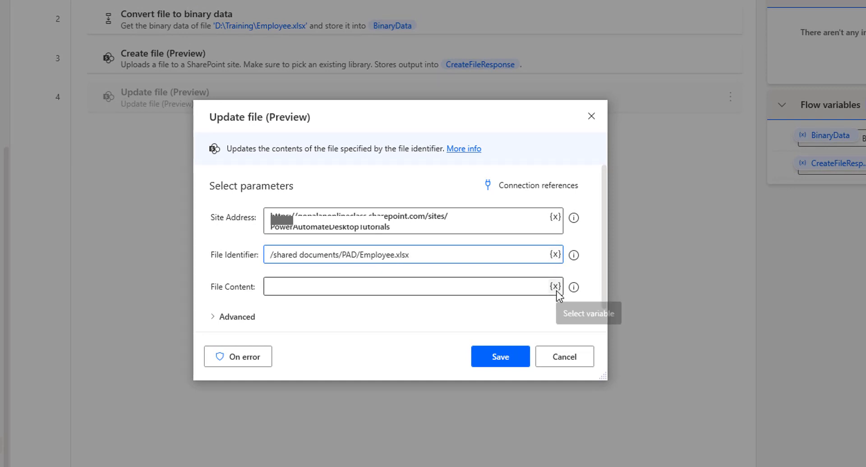
Set File Content to %BinaryData% and the advanced Timeout to 10.
left_click(556, 291)
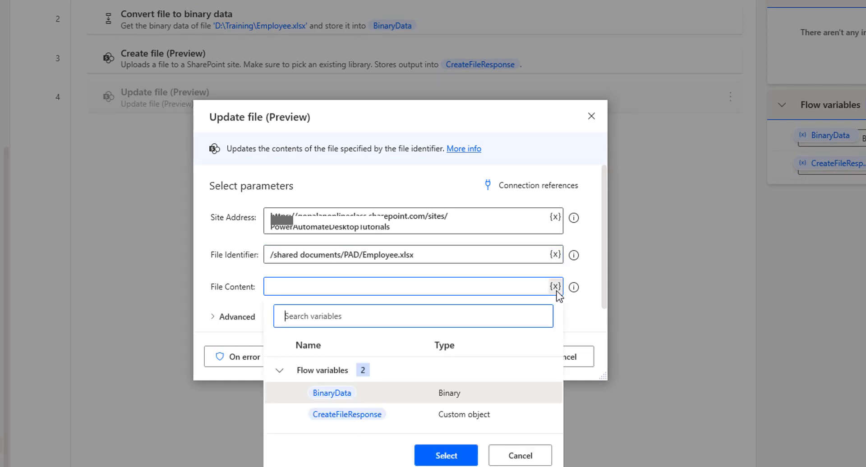
double_click(323, 396)
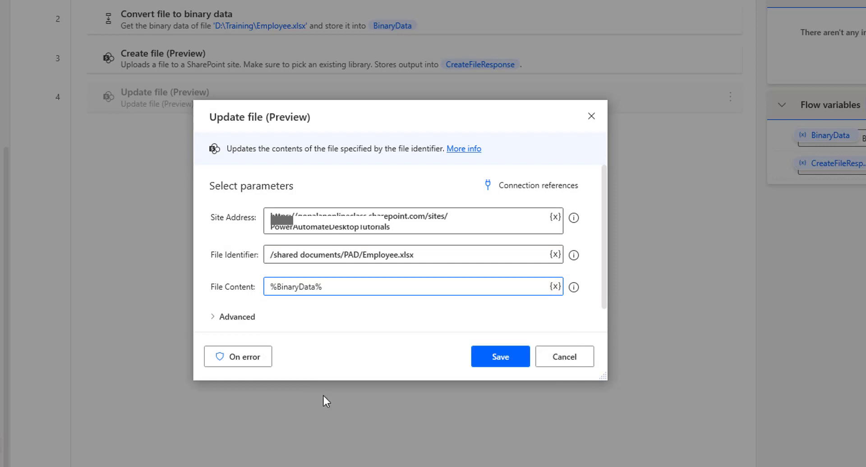
left_click(212, 319)
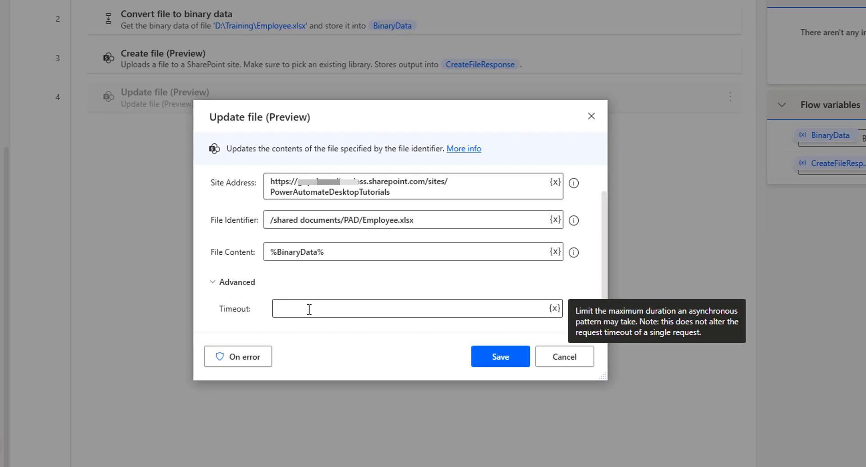
left_click(309, 310)
type("10")
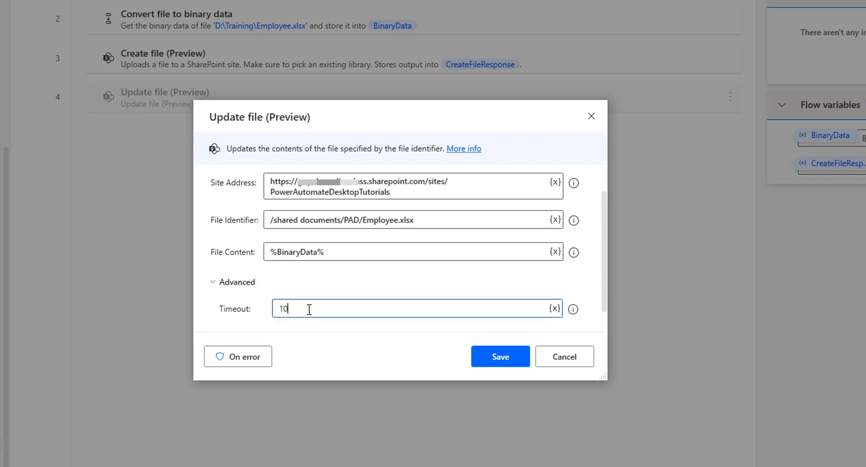
left_click(211, 280)
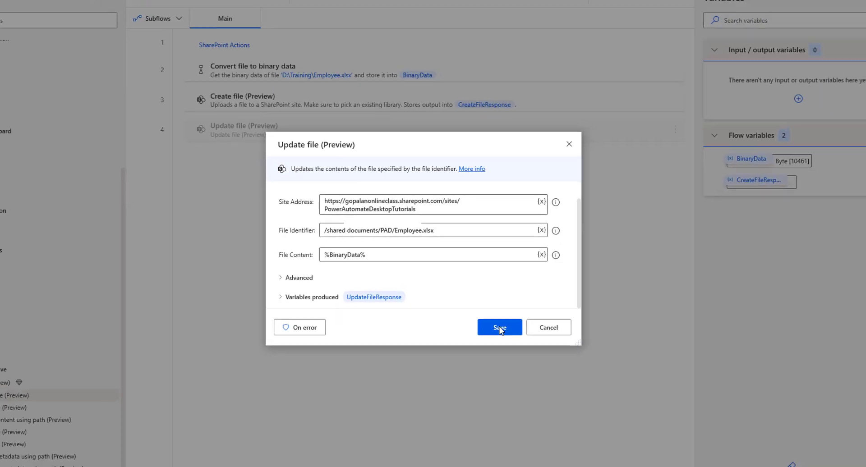
Save the Update file action, disable the Create file step, and switch to the Employee workbook.
left_click(500, 328)
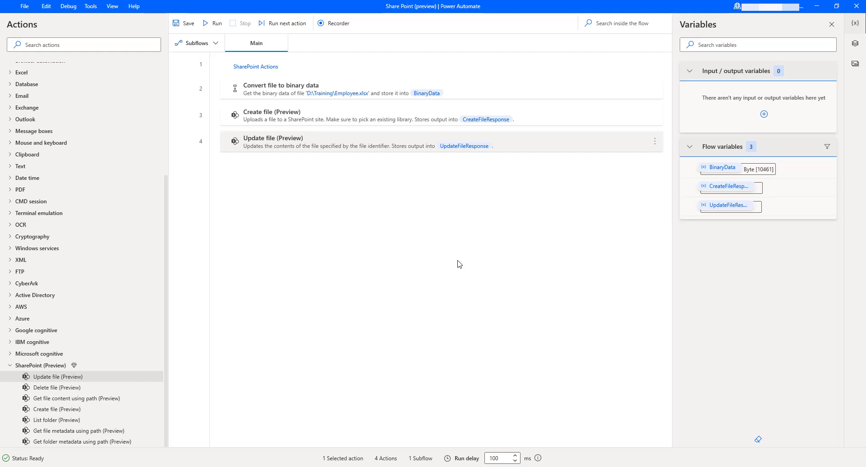
left_click(322, 124)
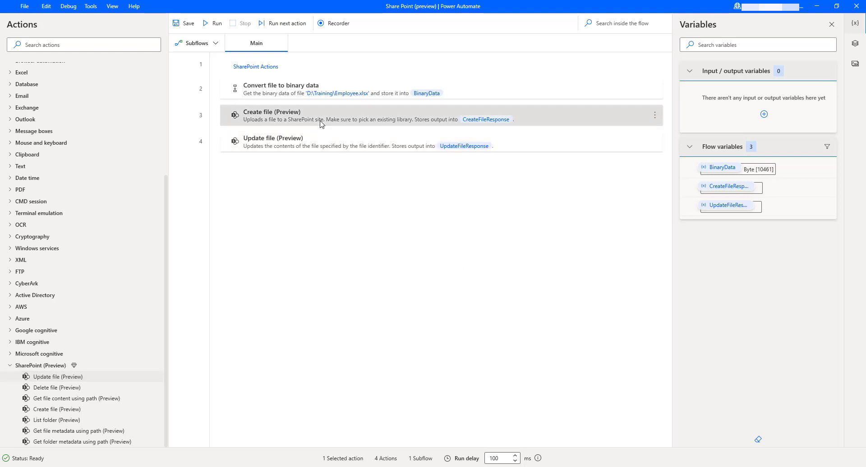
right_click(320, 123)
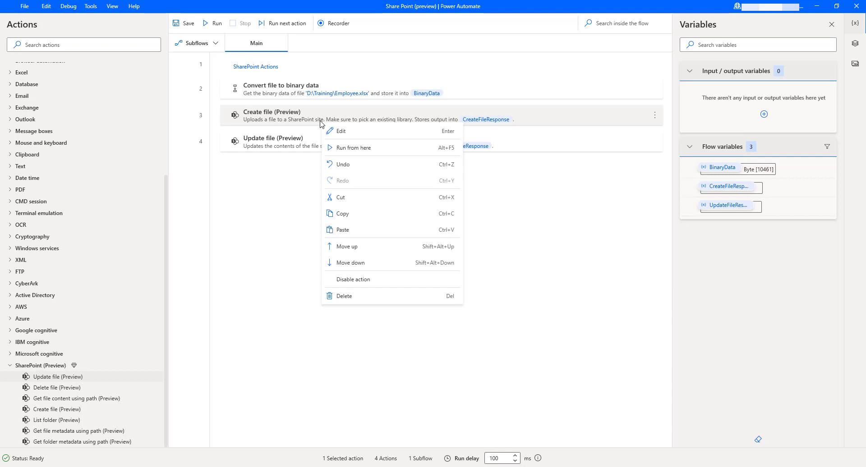
left_click(363, 279)
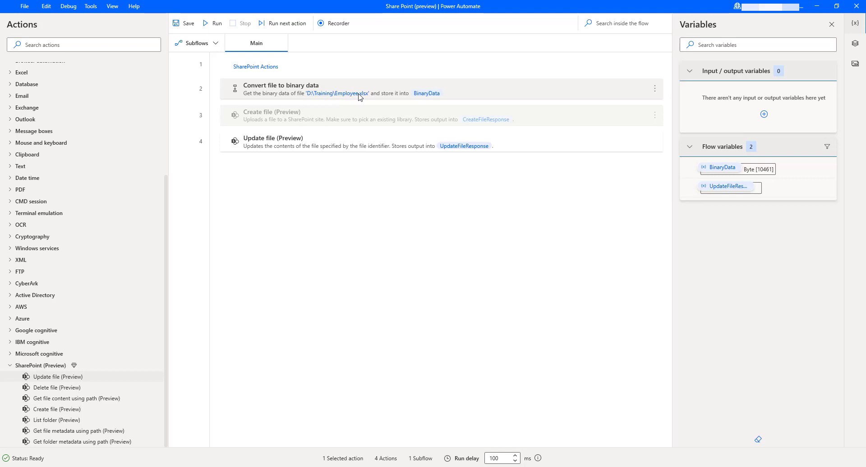
left_click(145, 433)
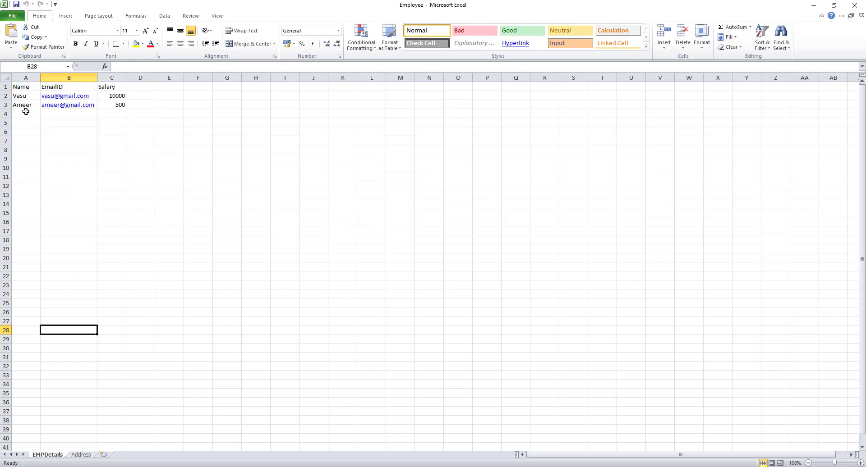
Add a row 4 employee with a name, an e-mail address and salary 25000.
left_click(25, 112)
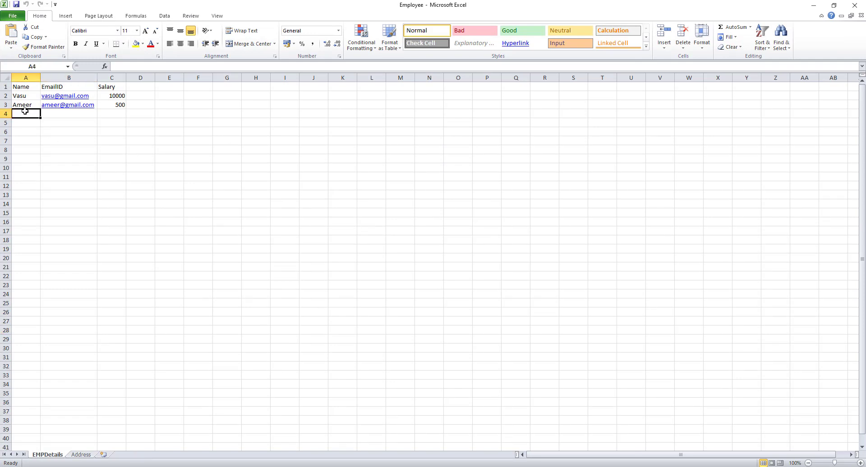
type("Ve")
key("Tab")
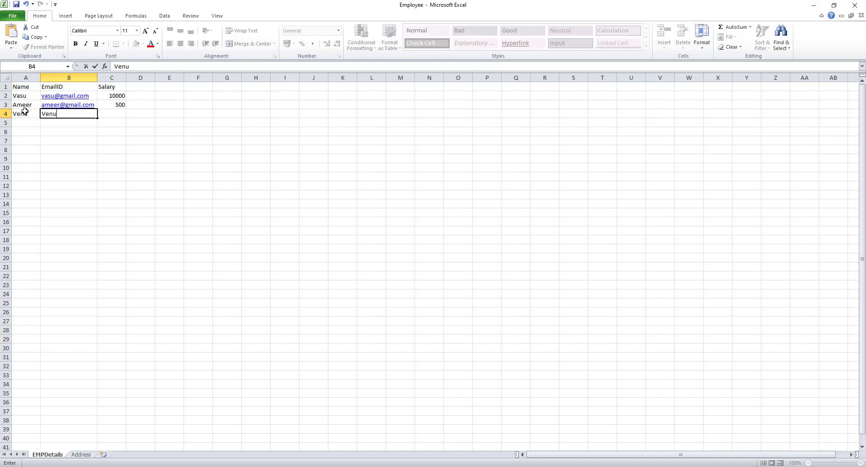
key("Tab")
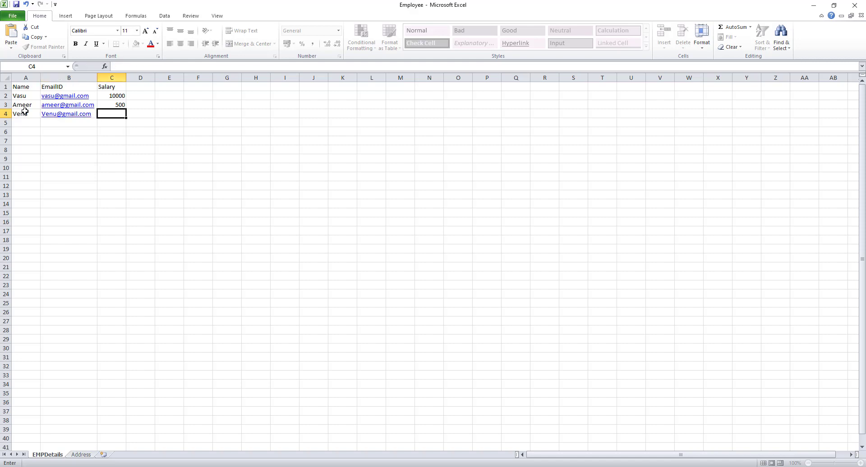
type("25000")
key("Return")
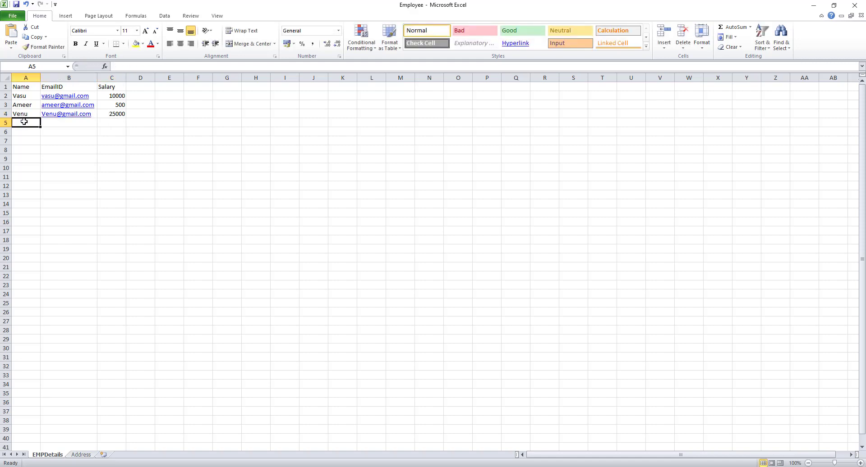
Add a row 5 employee with a name, an e-mail address and salary 40000, then return to Power Automate.
type("Sushma")
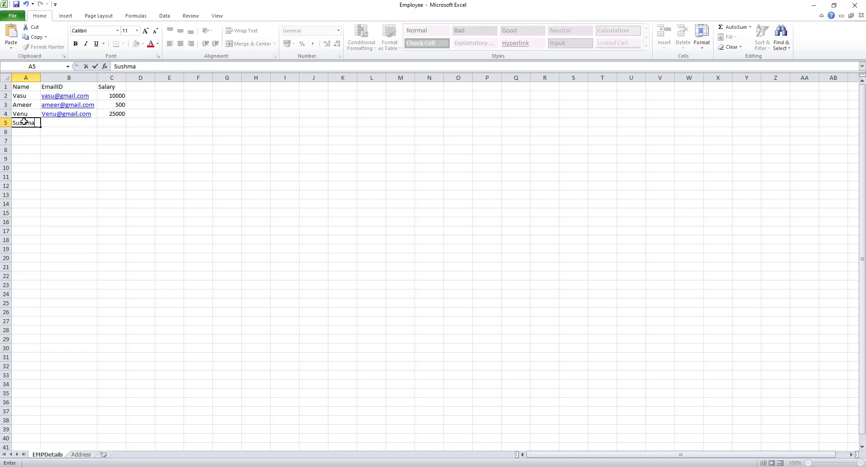
key("Tab")
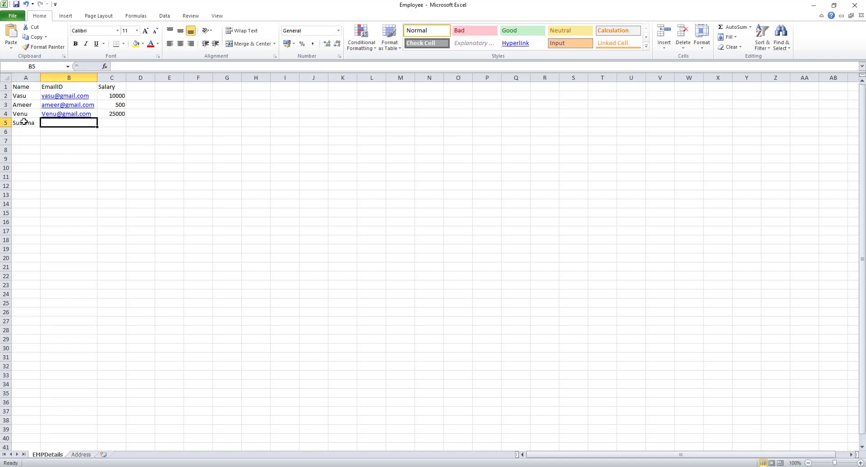
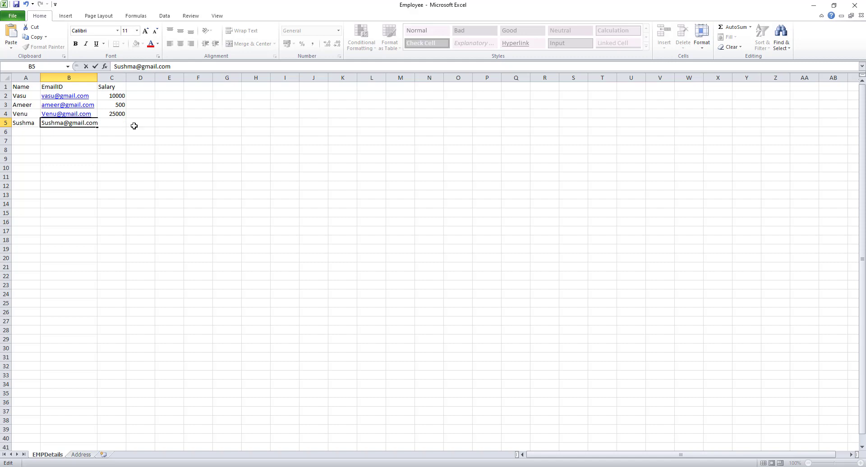
left_click(156, 126)
left_click(120, 123)
type("40")
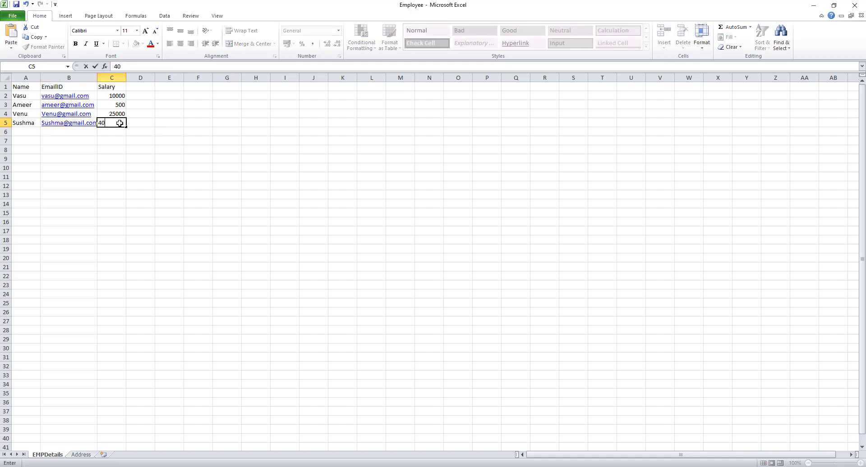
type("000")
key("ctrl+Return")
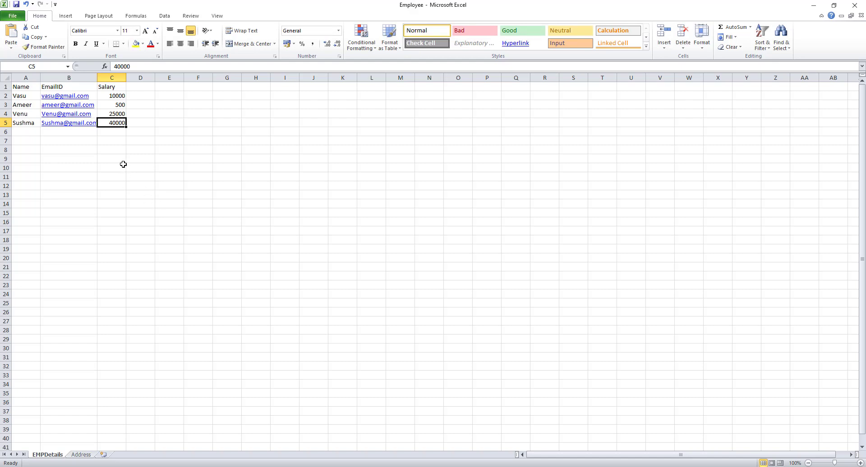
key("alt+Tab")
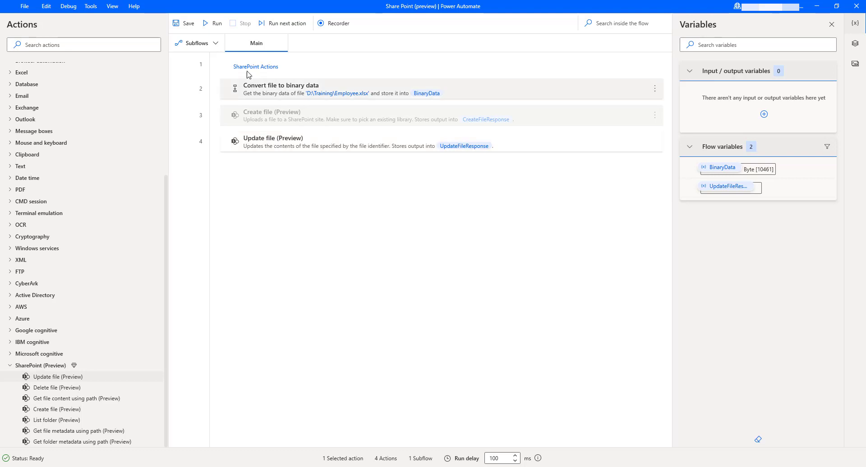
Run the flow to upload the edited Employee.xlsx over the SharePoint copy.
left_click(215, 23)
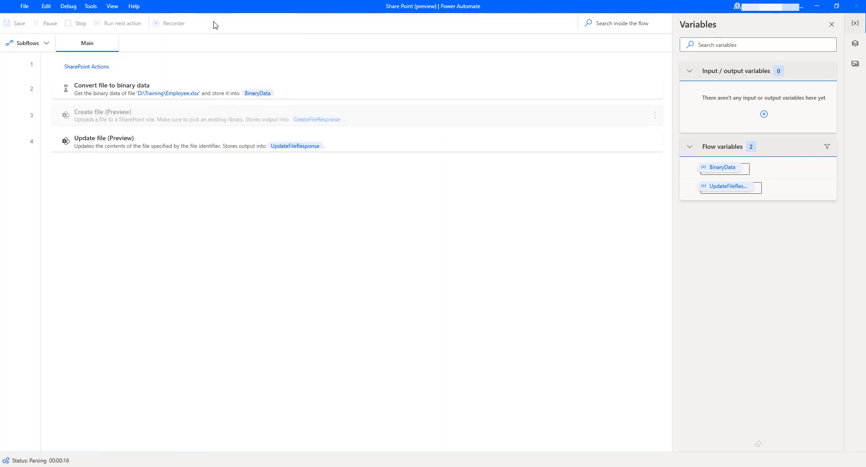
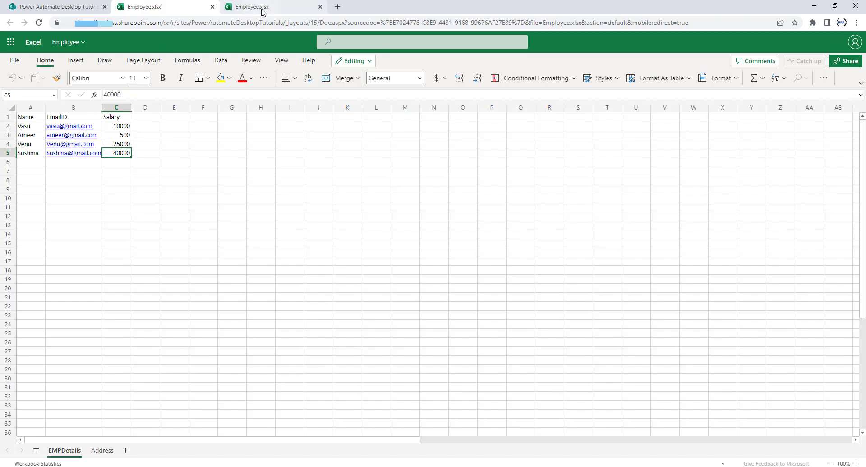
Bring up the browser tab with the updated SharePoint Employee.xlsx and its EMPDetails employee list.
mouse_move(263, 12)
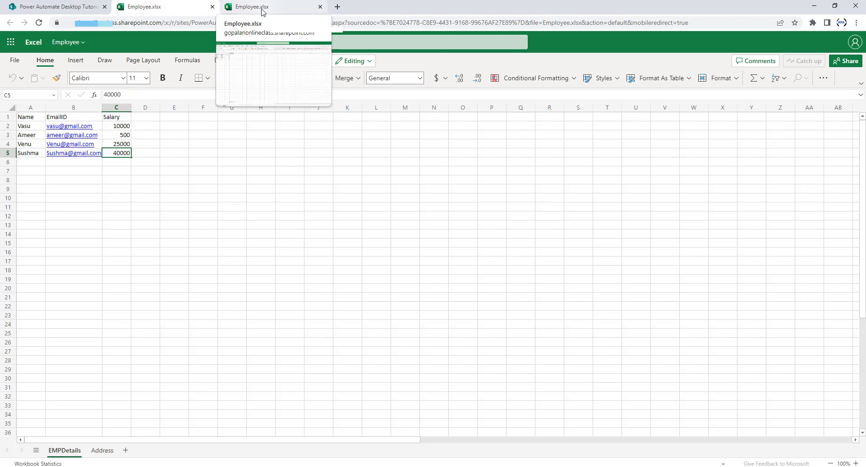
Move the refreshed Employee workbook's EMPDetails sheet into its own window and select cell B6.
left_click(263, 9)
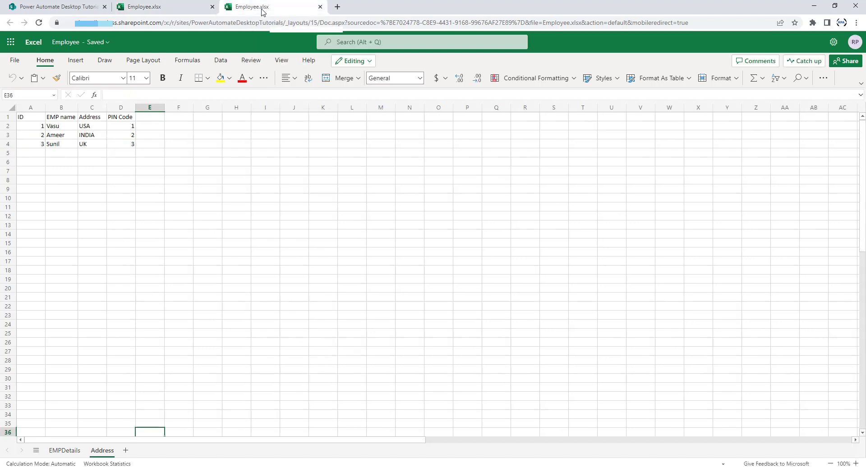
left_click(76, 454)
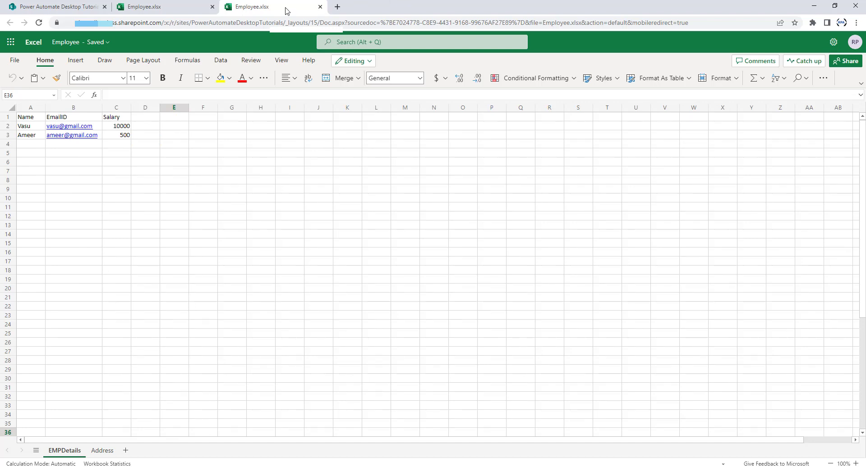
left_click_drag(287, 11, 349, 9)
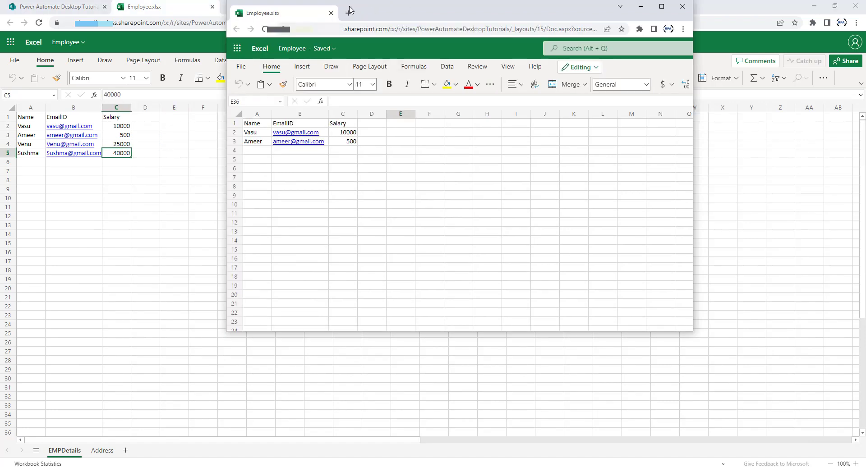
left_click(279, 171)
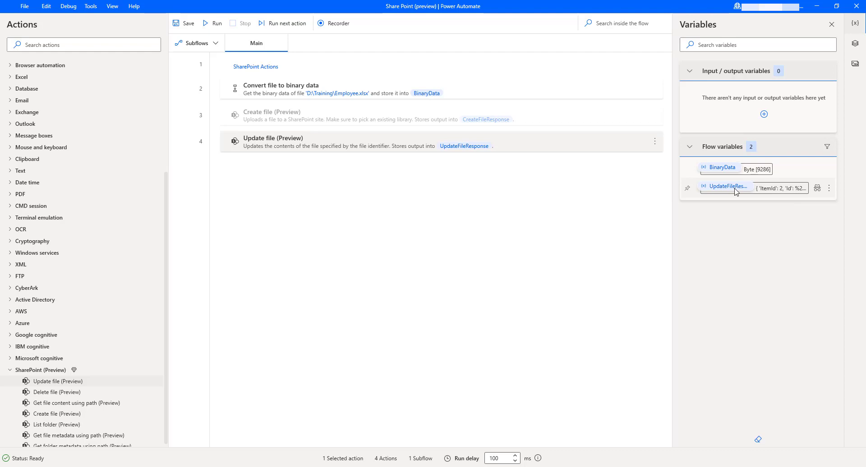
double_click(735, 191)
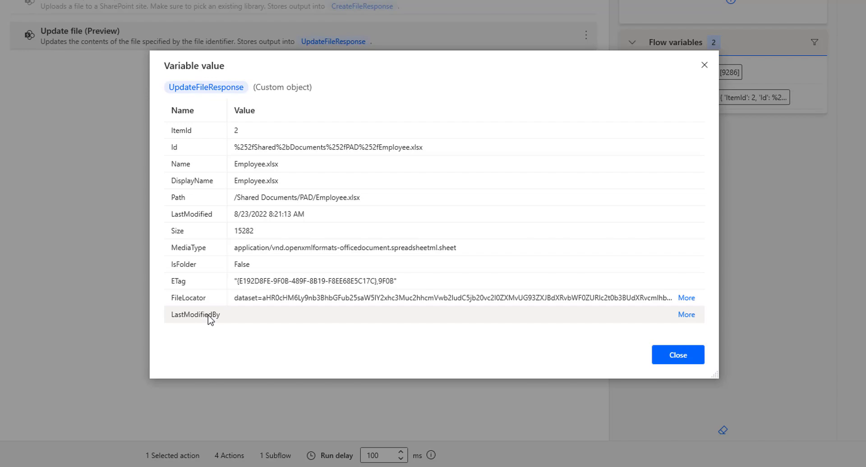
left_click(679, 354)
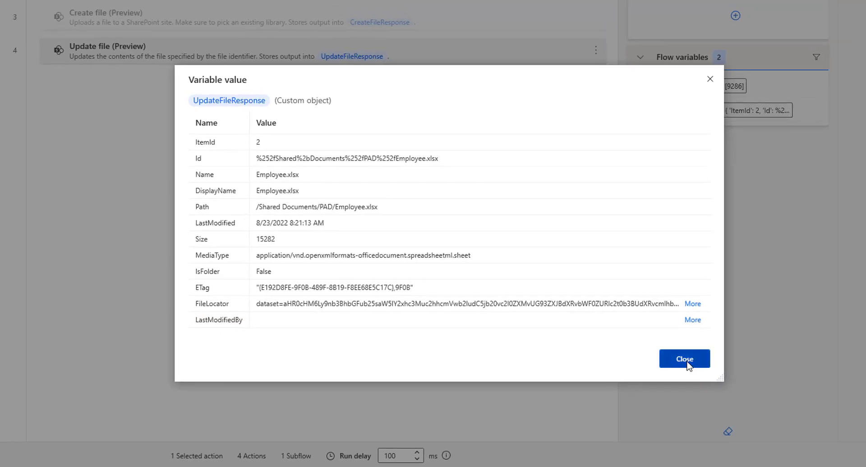